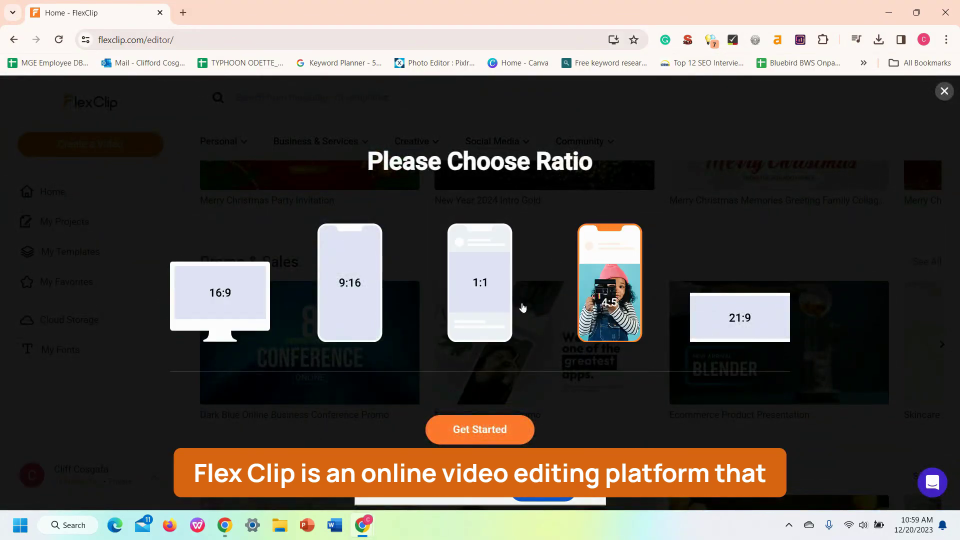
Start a 16:9 project using the Dark High Technology Corporate Presentation template
click(721, 328)
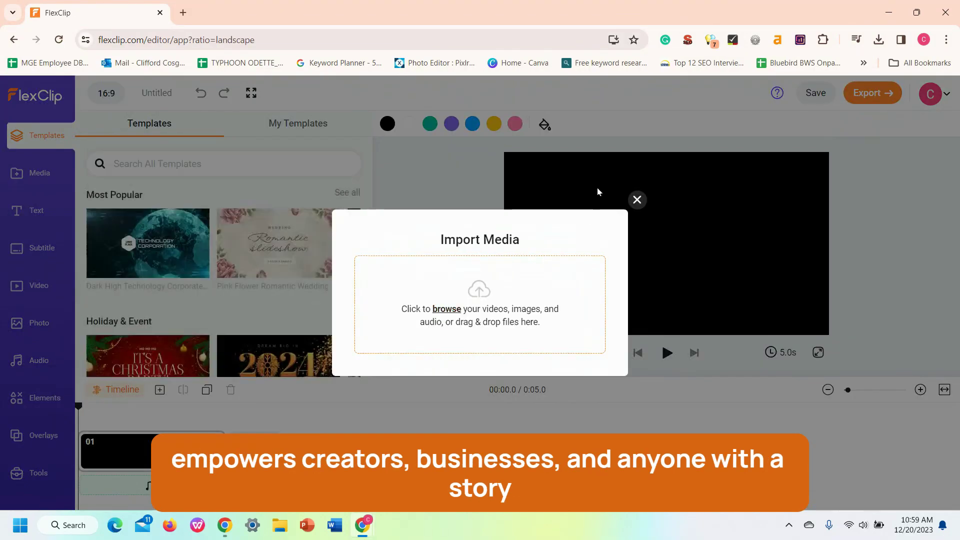
click(634, 208)
click(182, 242)
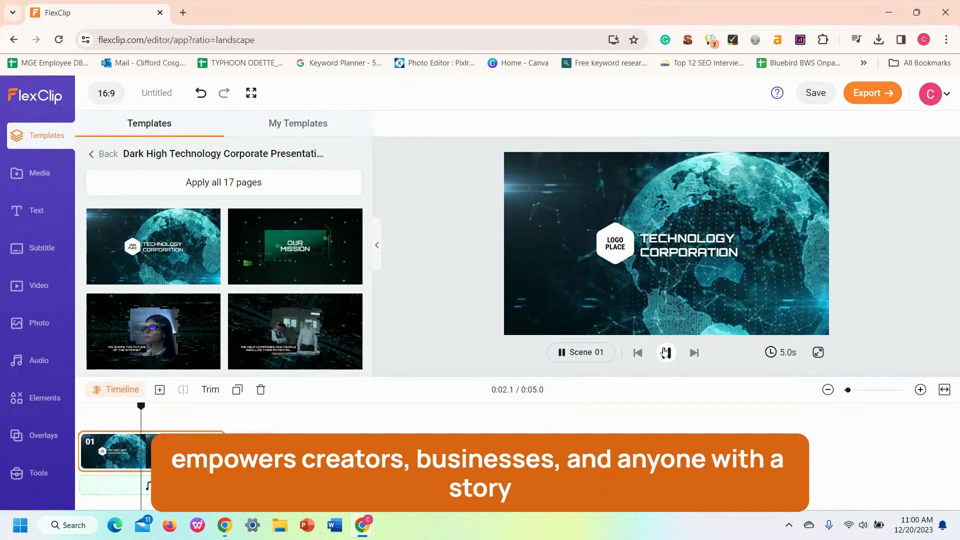
Add the tilted Creative Designs title as scene 02 and a blank scene after it
click(62, 207)
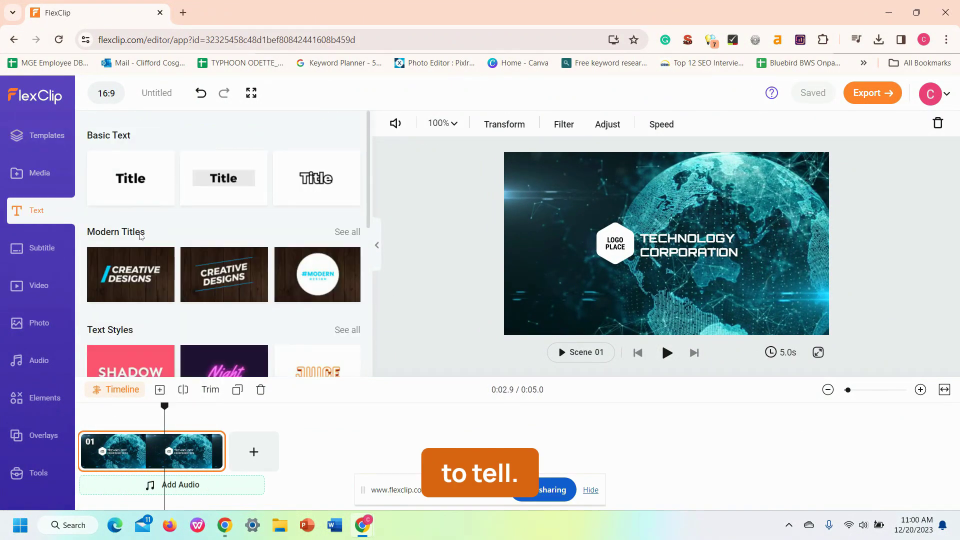
click(224, 274)
click(39, 253)
click(39, 285)
click(372, 440)
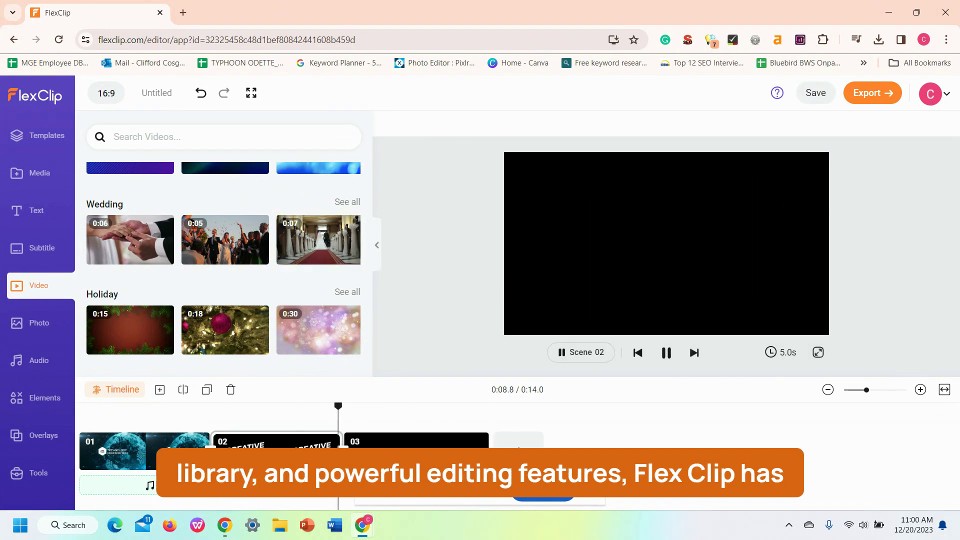
Browse the photo, audio, element and overlay libraries, then bring up the Text to Video generator
click(39, 322)
click(39, 360)
scroll(250, 280, down, 2)
click(39, 398)
scroll(237, 265, down, 2)
scroll(237, 265, down, 10)
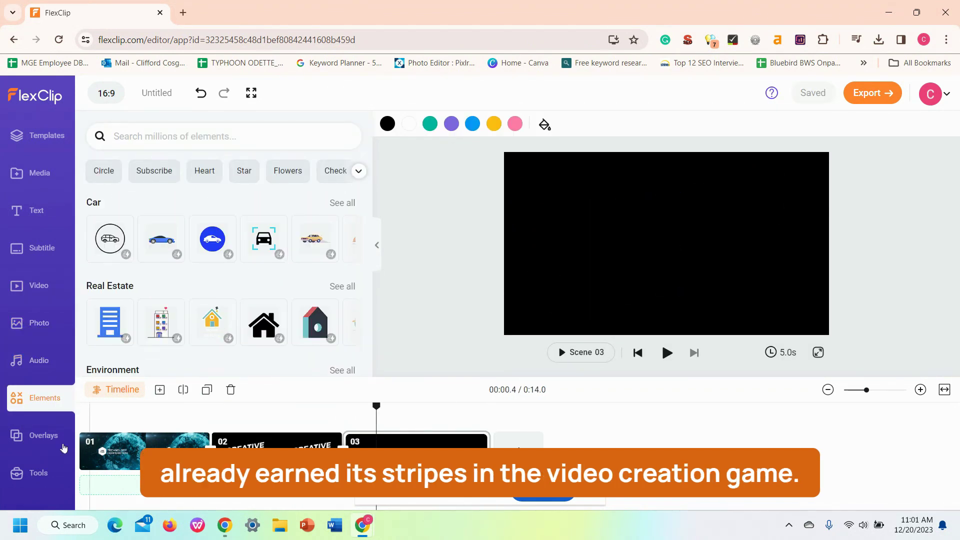
click(39, 435)
click(39, 473)
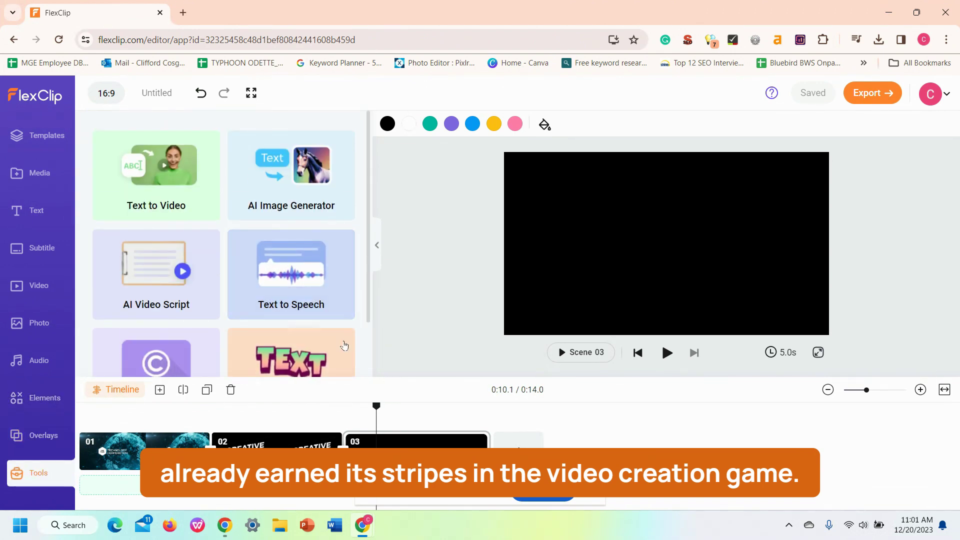
click(216, 194)
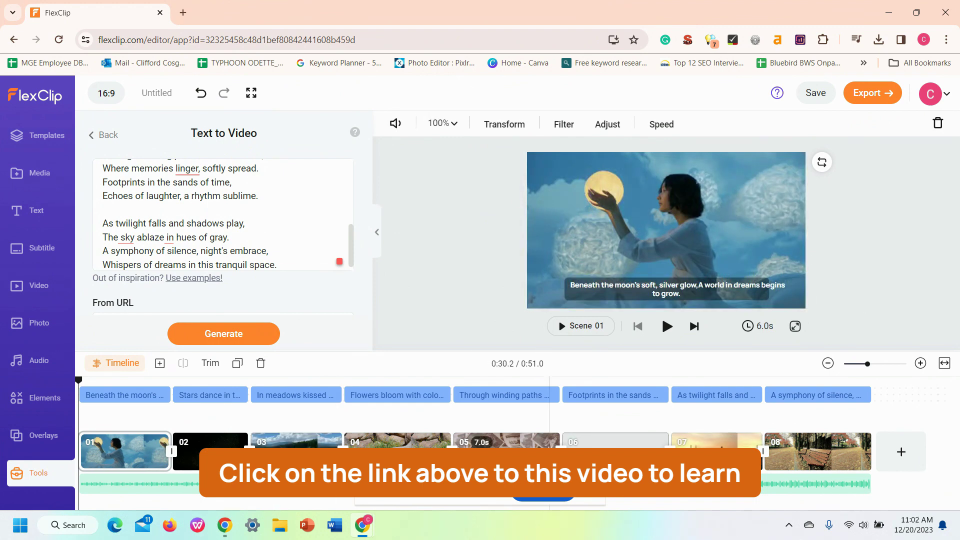
Show the transition choices between scenes in the new blank project
click(171, 451)
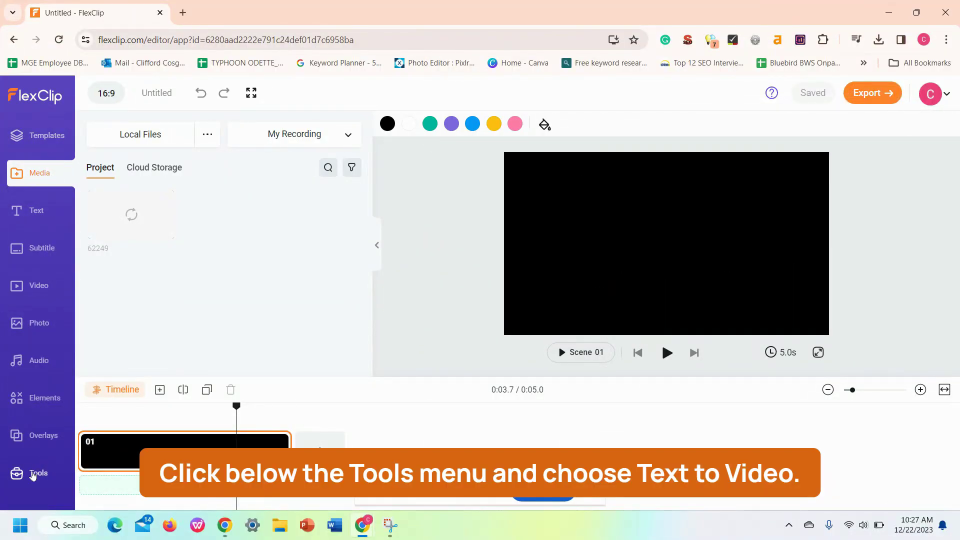
Paste the moon poem into the Text to Video description box and review it
click(33, 474)
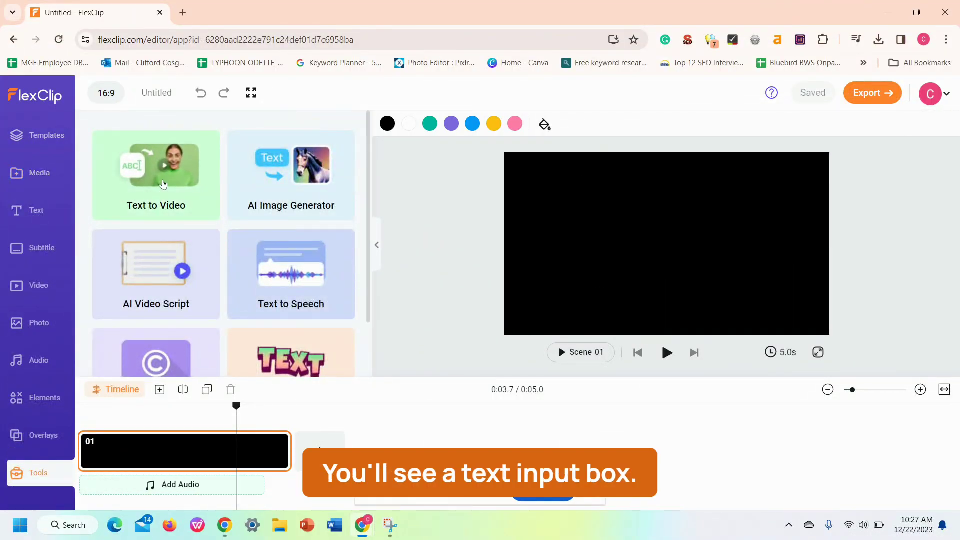
click(165, 176)
click(197, 218)
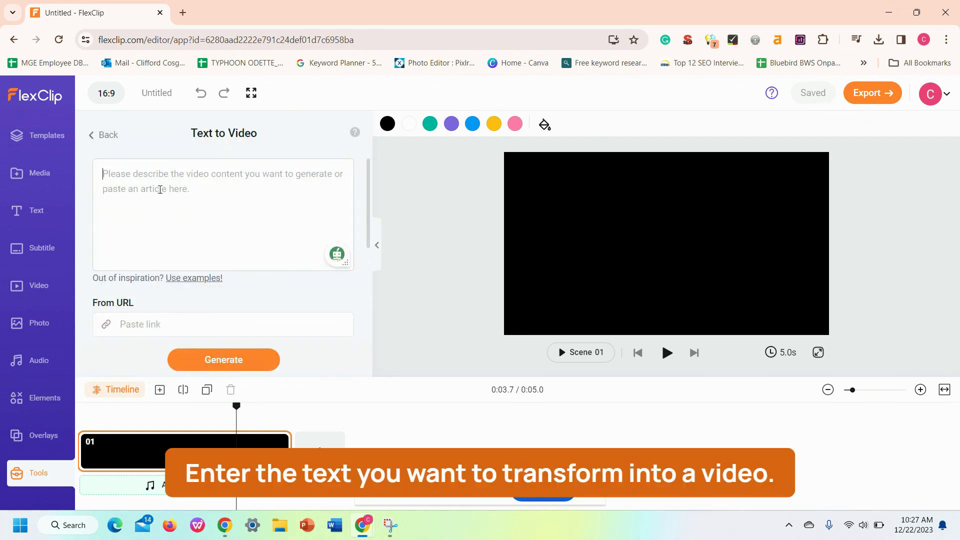
key(ctrl+v)
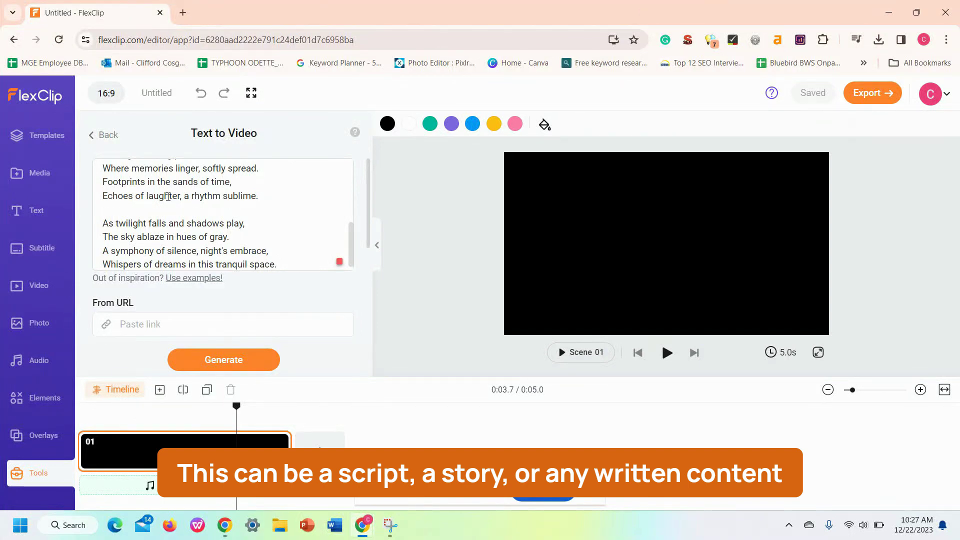
scroll(168, 197, up, 5)
scroll(245, 303, down, 5)
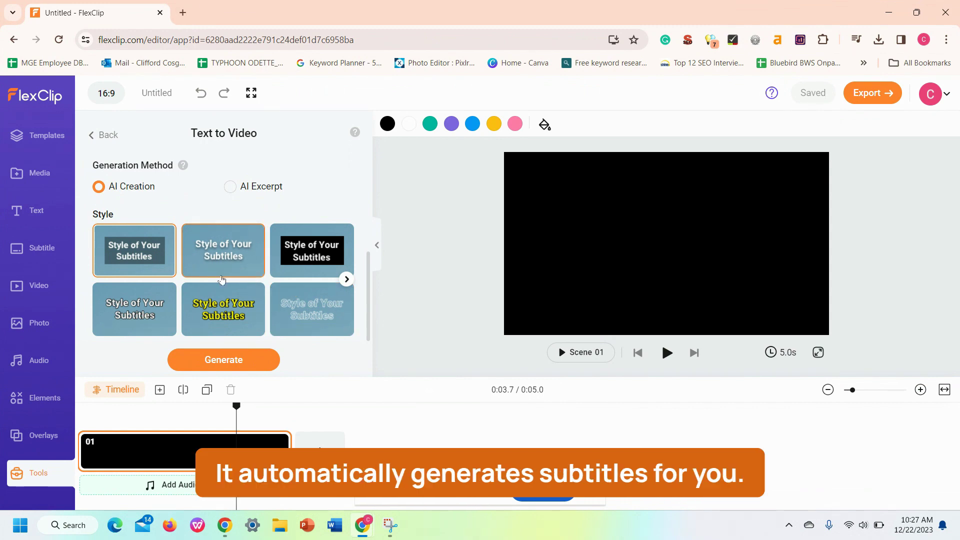
scroll(222, 279, up, 5)
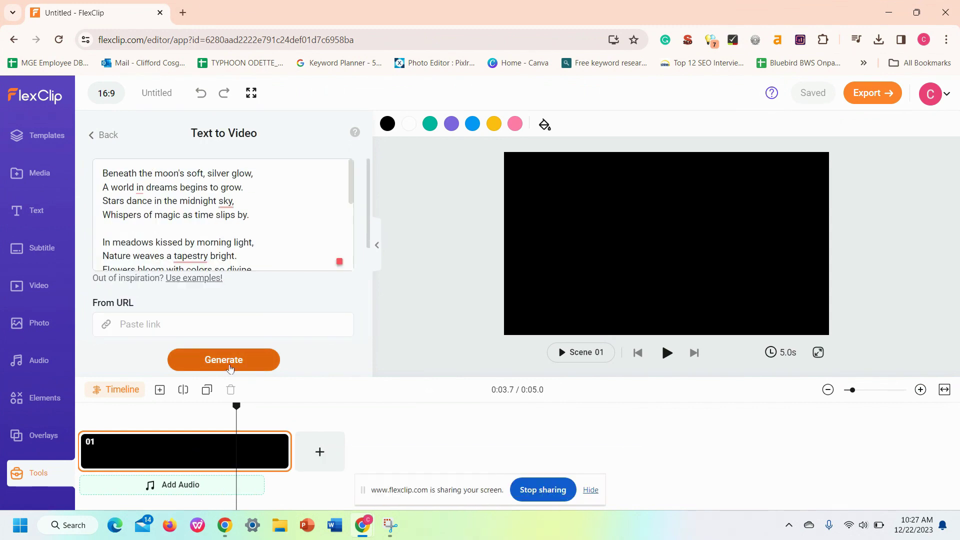
Generate the poem video with eight scenes, subtitles and soft piano music, restarting generation once
click(230, 368)
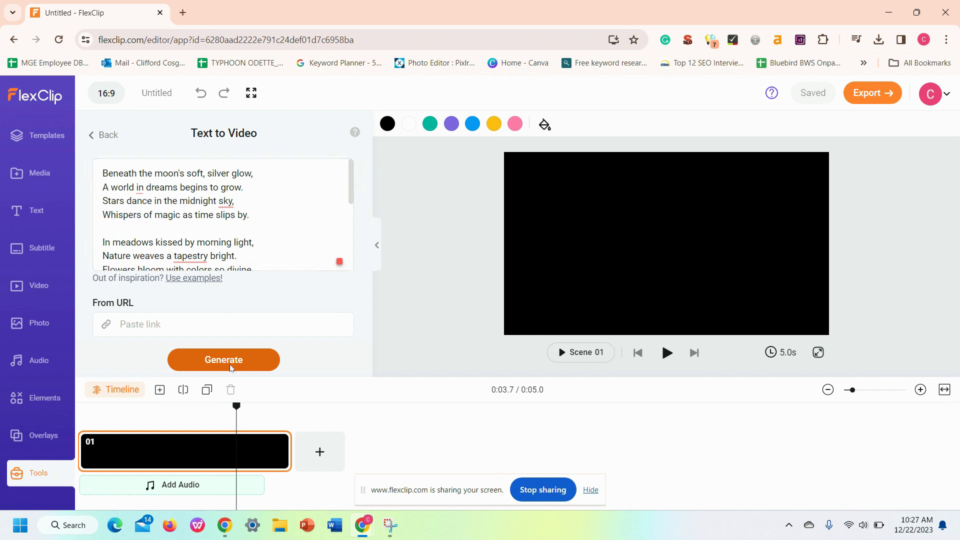
click(230, 369)
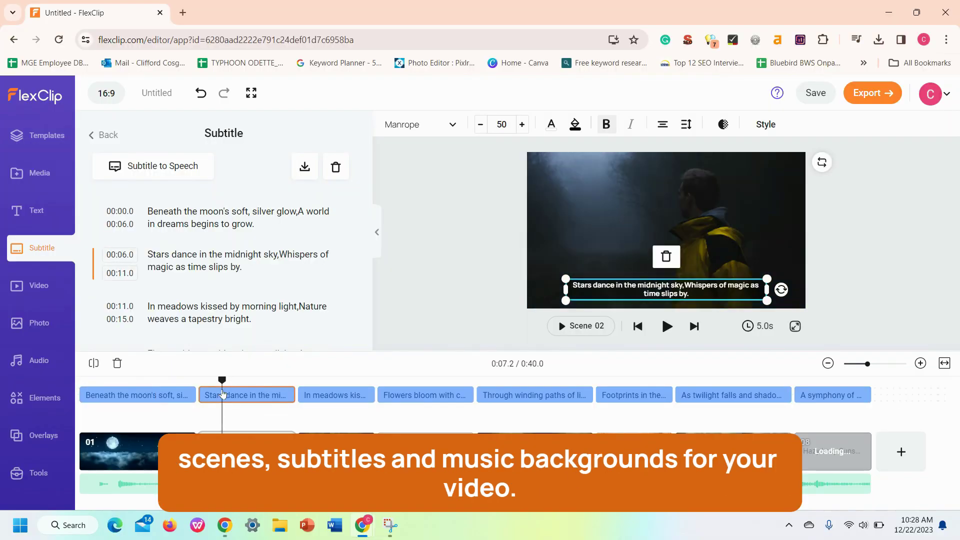
click(307, 395)
click(400, 395)
click(653, 399)
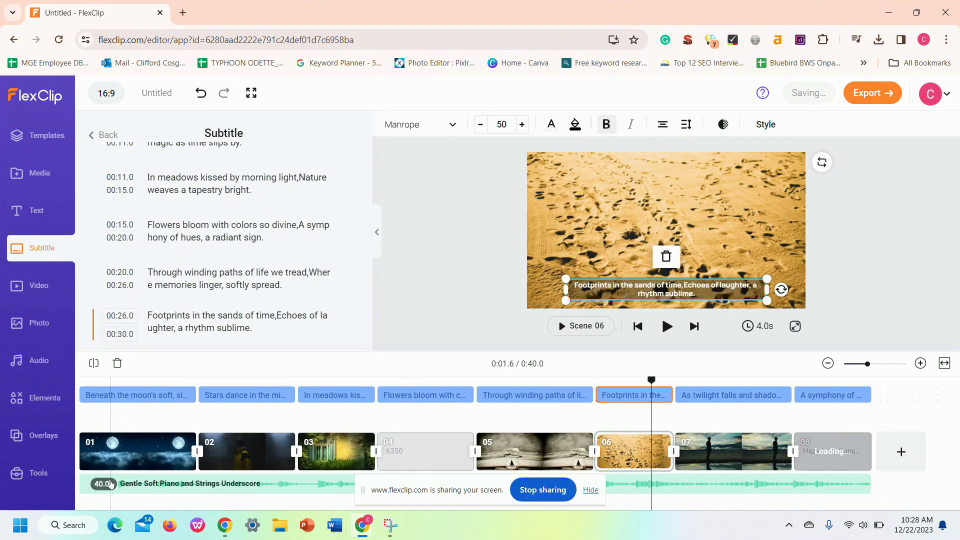
click(132, 458)
click(323, 453)
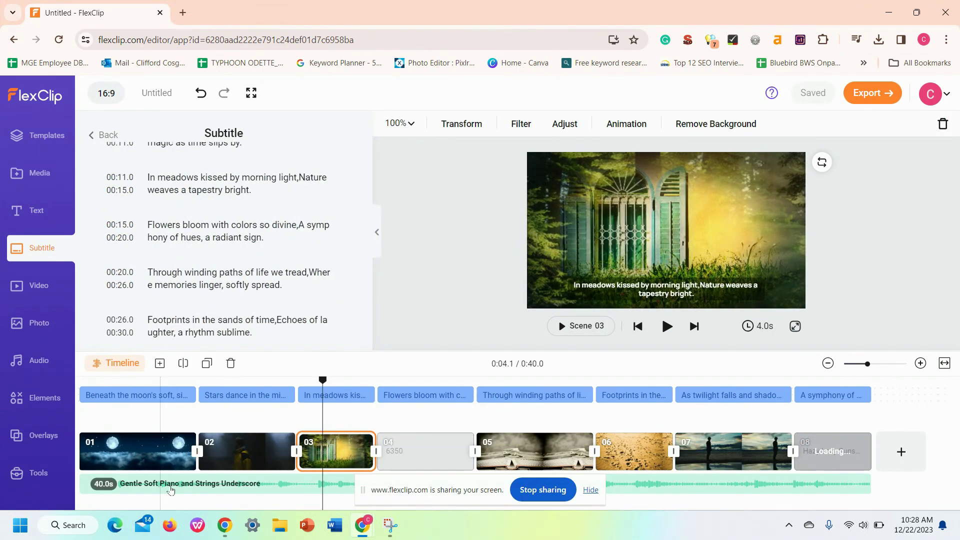
click(107, 395)
click(667, 326)
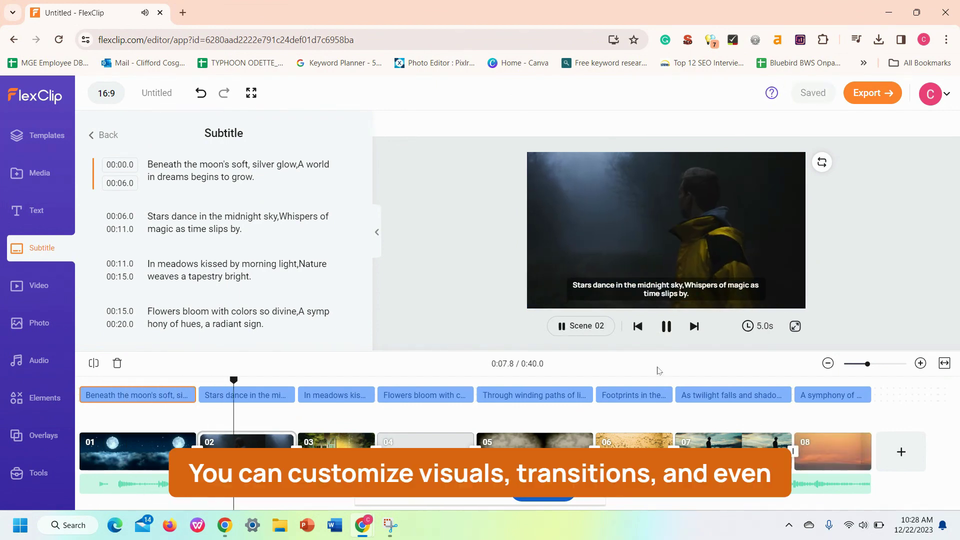
click(665, 326)
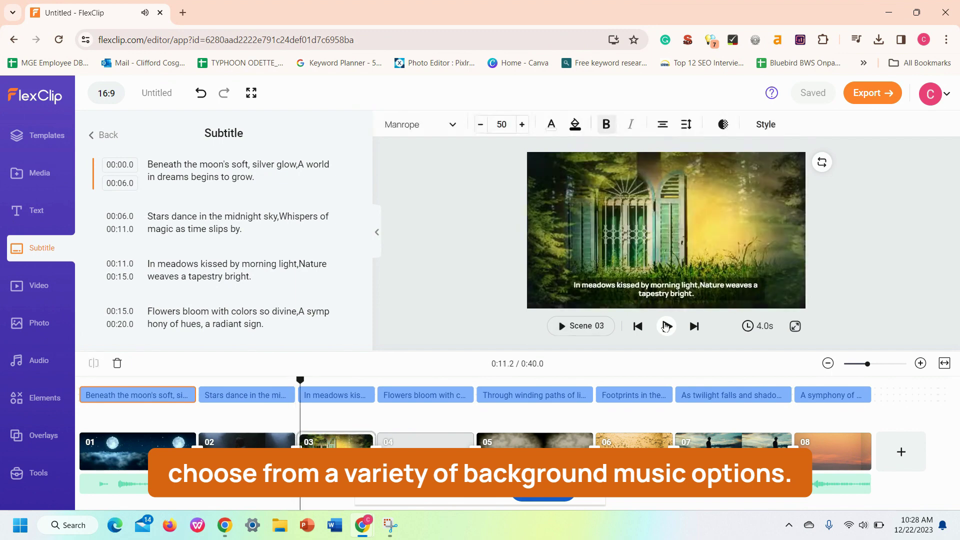
Put a Circle Fusion transition after scene 01, try Abstract Shape Overlay, and preview
click(197, 451)
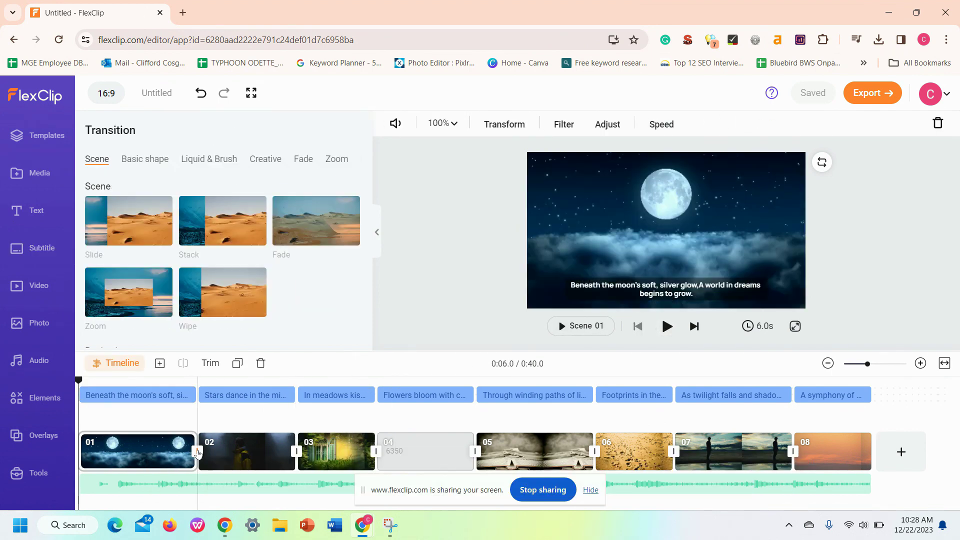
click(265, 159)
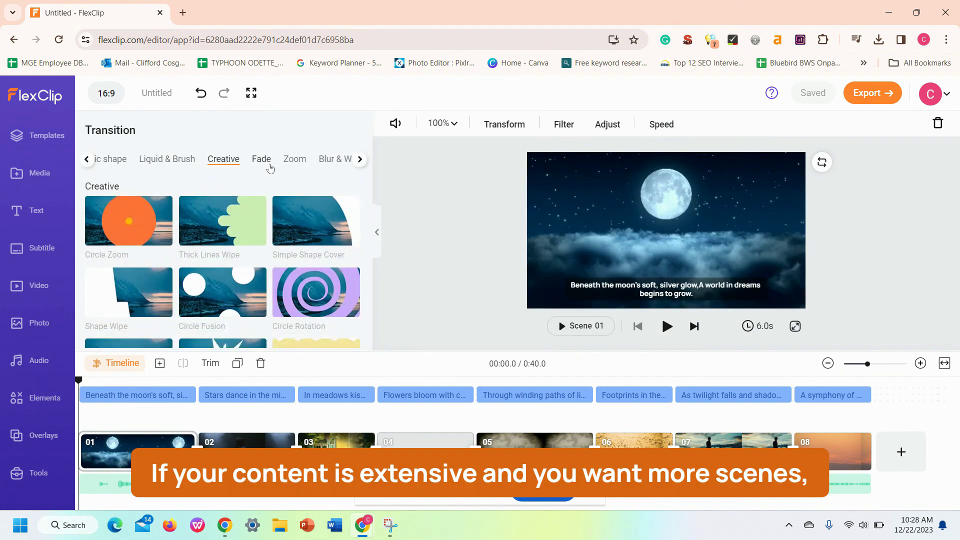
click(236, 312)
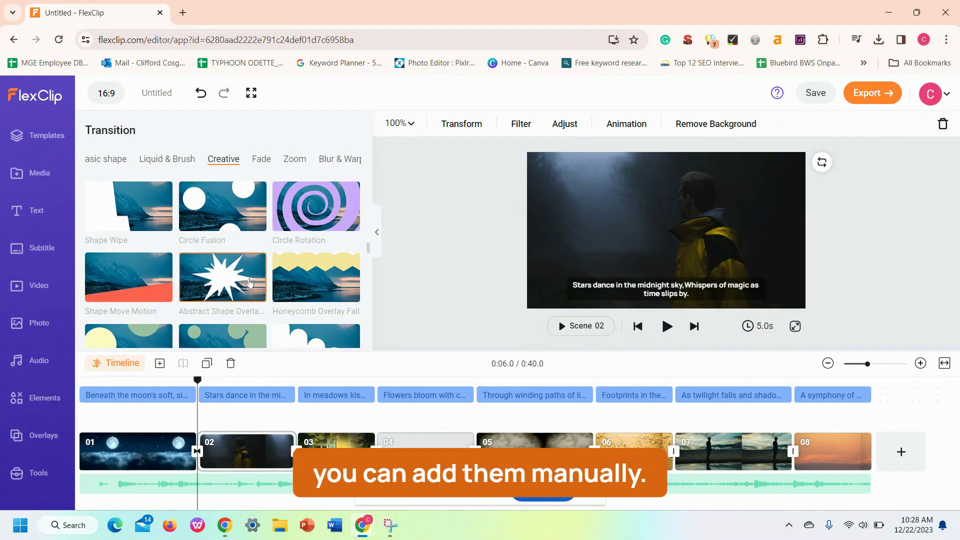
click(222, 278)
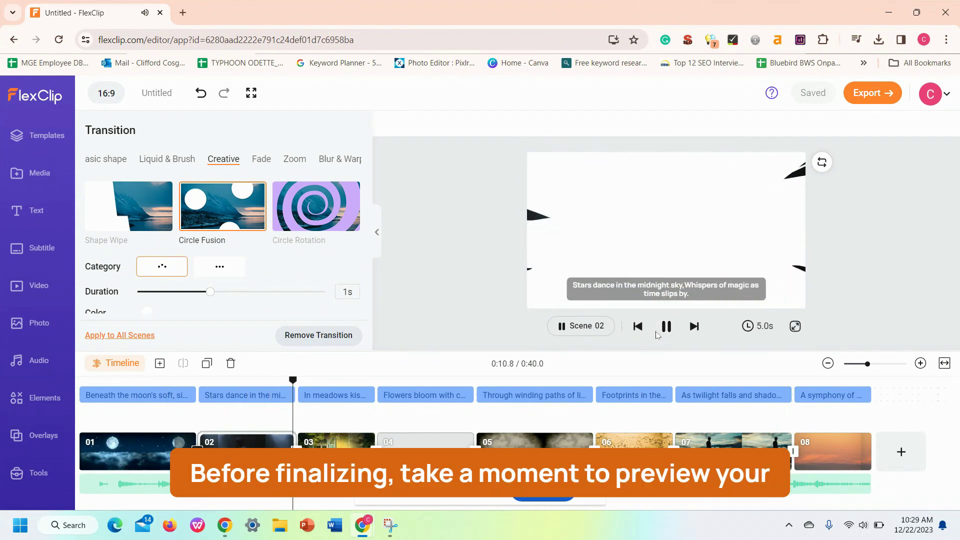
click(659, 331)
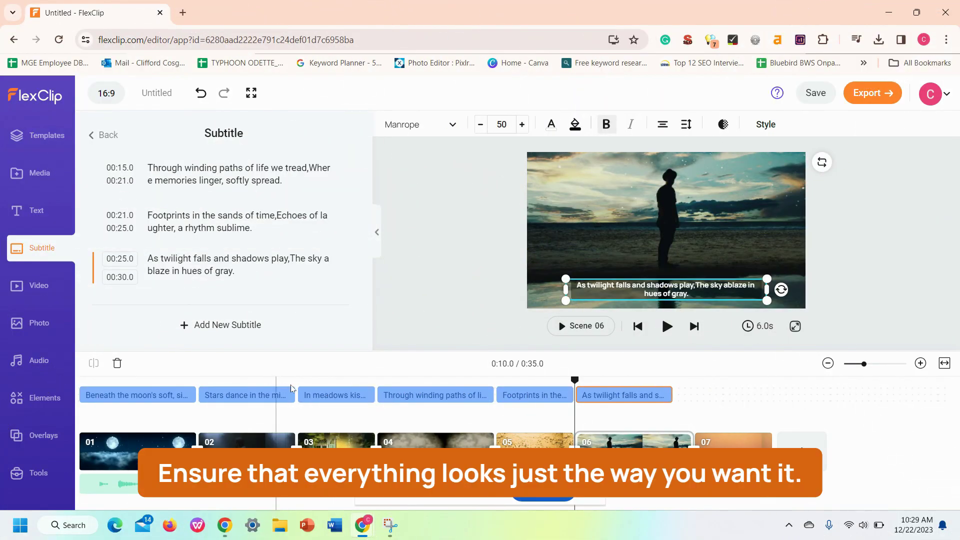
Select scene 02 and preview the seven-scene video with subtitles up to scene 06
click(293, 388)
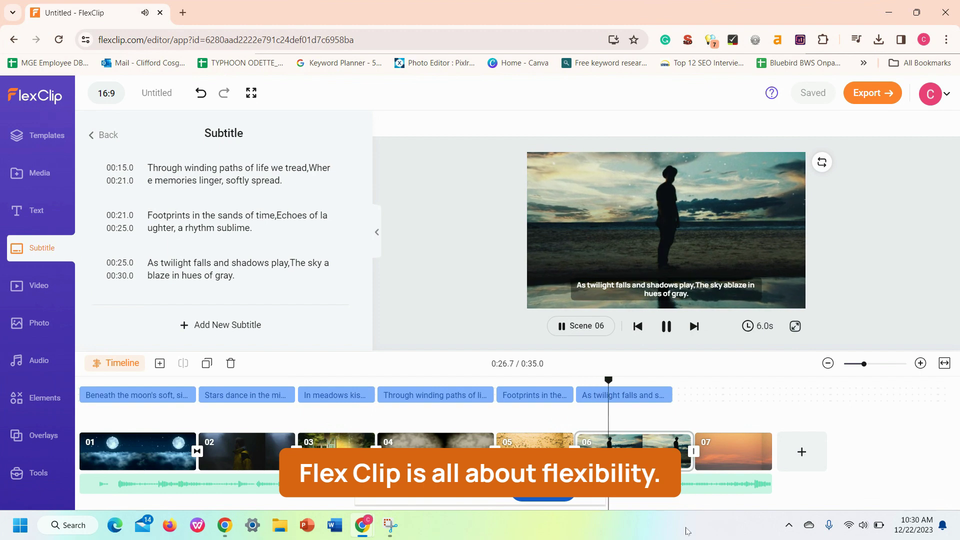
key(space)
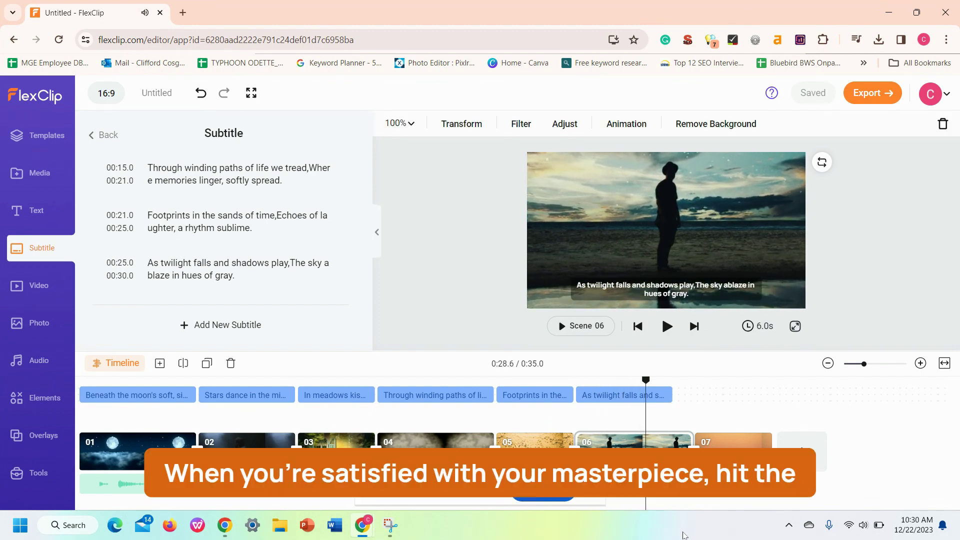
Pick 1080p under Video in the export options and start rendering
click(872, 93)
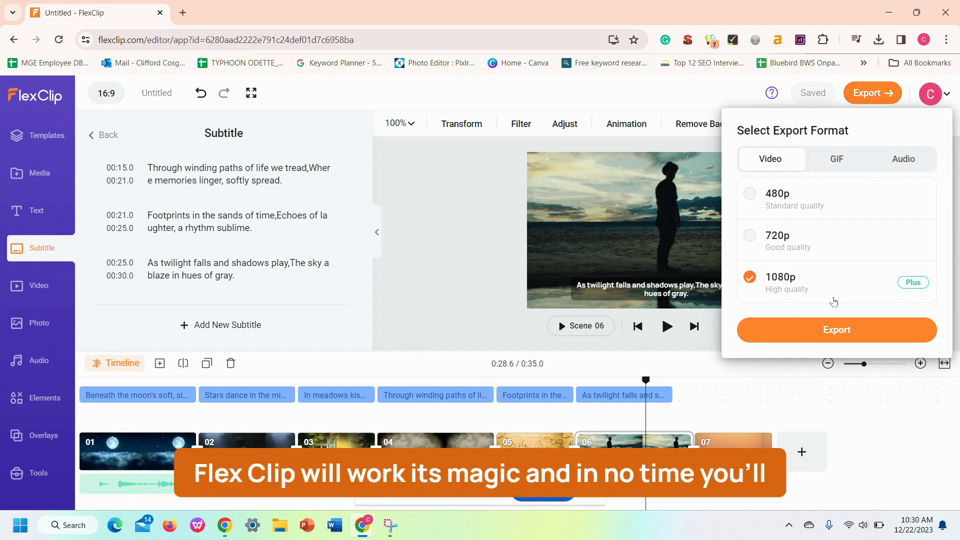
click(835, 329)
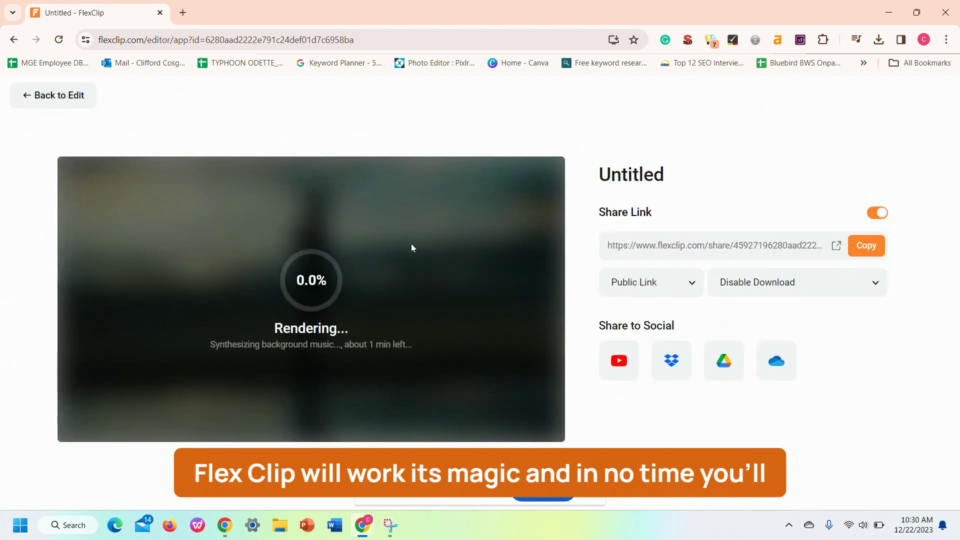